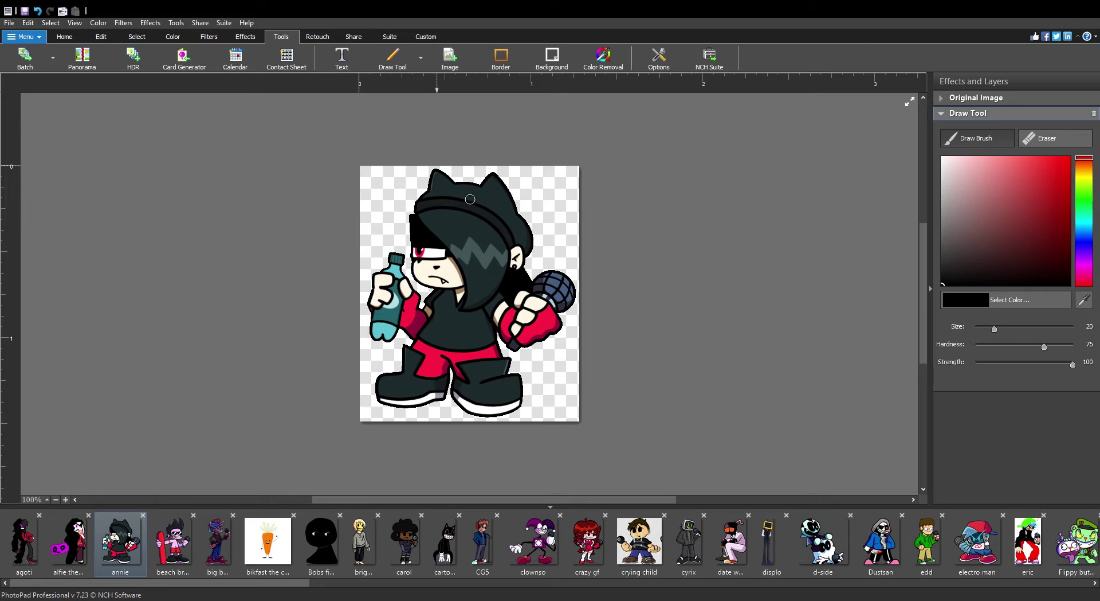
Step: Brush black over annie's rear hair and microphone arm, and add a white horizontal stroke just above the red eye
{"action": "mouse_move", "coordinate": [499, 184]}
{"action": "left_mouse_down"}
{"action": "mouse_move", "coordinate": [483, 229]}
{"action": "mouse_move", "coordinate": [500, 178]}
{"action": "mouse_move", "coordinate": [537, 251]}
{"action": "mouse_move", "coordinate": [513, 269]}
{"action": "mouse_move", "coordinate": [529, 264]}
{"action": "mouse_move", "coordinate": [520, 252]}
{"action": "mouse_move", "coordinate": [514, 263]}
{"action": "mouse_move", "coordinate": [517, 245]}
{"action": "mouse_move", "coordinate": [529, 246]}
{"action": "mouse_move", "coordinate": [500, 212]}
{"action": "mouse_move", "coordinate": [517, 240]}
{"action": "mouse_move", "coordinate": [500, 227]}
{"action": "mouse_move", "coordinate": [506, 248]}
{"action": "mouse_move", "coordinate": [488, 217]}
{"action": "mouse_move", "coordinate": [500, 278]}
{"action": "mouse_move", "coordinate": [514, 245]}
{"action": "mouse_move", "coordinate": [502, 297]}
{"action": "mouse_move", "coordinate": [473, 313]}
{"action": "mouse_move", "coordinate": [506, 294]}
{"action": "mouse_move", "coordinate": [512, 270]}
{"action": "mouse_move", "coordinate": [484, 309]}
{"action": "mouse_move", "coordinate": [499, 341]}
{"action": "mouse_move", "coordinate": [496, 300]}
{"action": "mouse_move", "coordinate": [515, 343]}
{"action": "mouse_move", "coordinate": [504, 322]}
{"action": "mouse_move", "coordinate": [536, 336]}
{"action": "mouse_move", "coordinate": [571, 324]}
{"action": "mouse_move", "coordinate": [518, 344]}
{"action": "mouse_move", "coordinate": [555, 318]}
{"action": "mouse_move", "coordinate": [535, 325]}
{"action": "mouse_move", "coordinate": [543, 305]}
{"action": "mouse_move", "coordinate": [519, 305]}
{"action": "mouse_move", "coordinate": [541, 314]}
{"action": "left_mouse_up"}
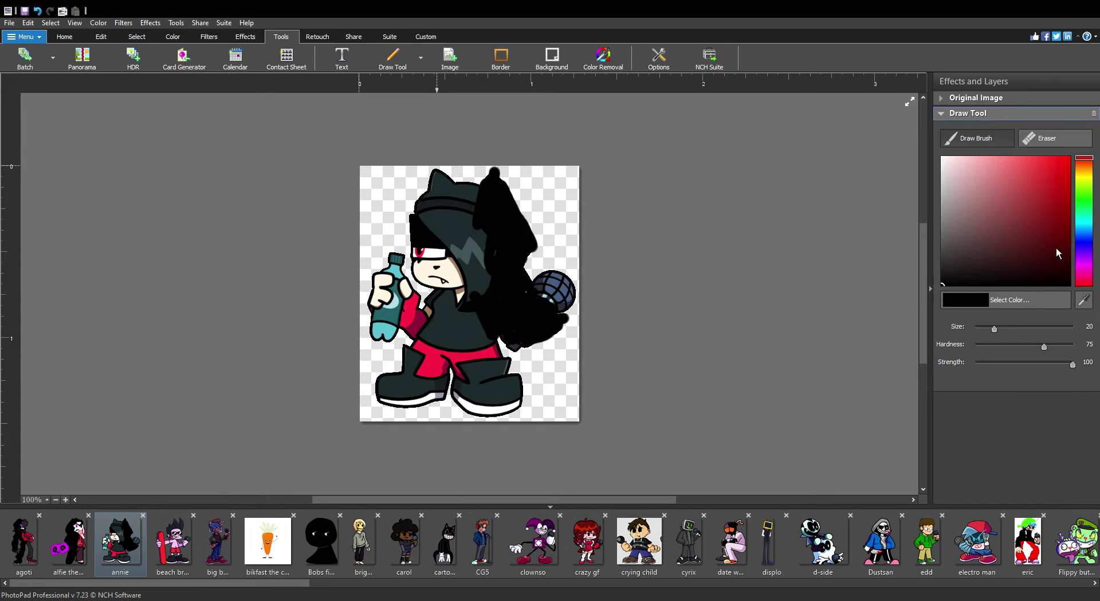
{"action": "mouse_move", "coordinate": [978, 183]}
{"action": "left_mouse_down"}
{"action": "mouse_move", "coordinate": [926, 163]}
{"action": "mouse_move", "coordinate": [929, 154]}
{"action": "left_mouse_up"}
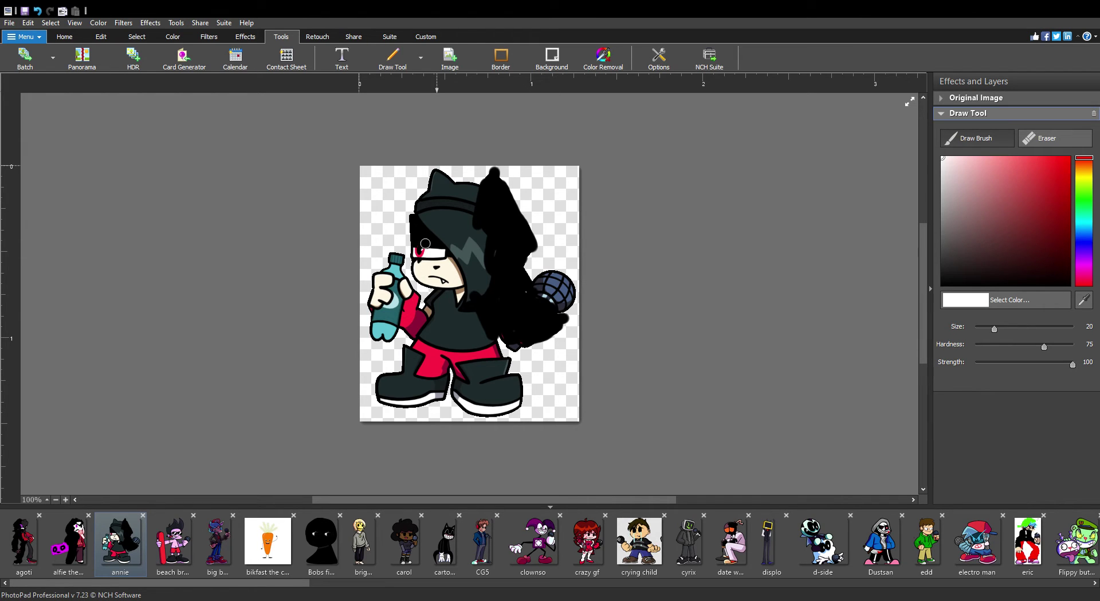
{"action": "left_click_drag", "start_coordinate": [420, 243], "coordinate": [438, 244]}
Step: Set the brush colour to black and draw a hooked mark with a dot beneath it beside annie's head
{"action": "left_click", "coordinate": [943, 284]}
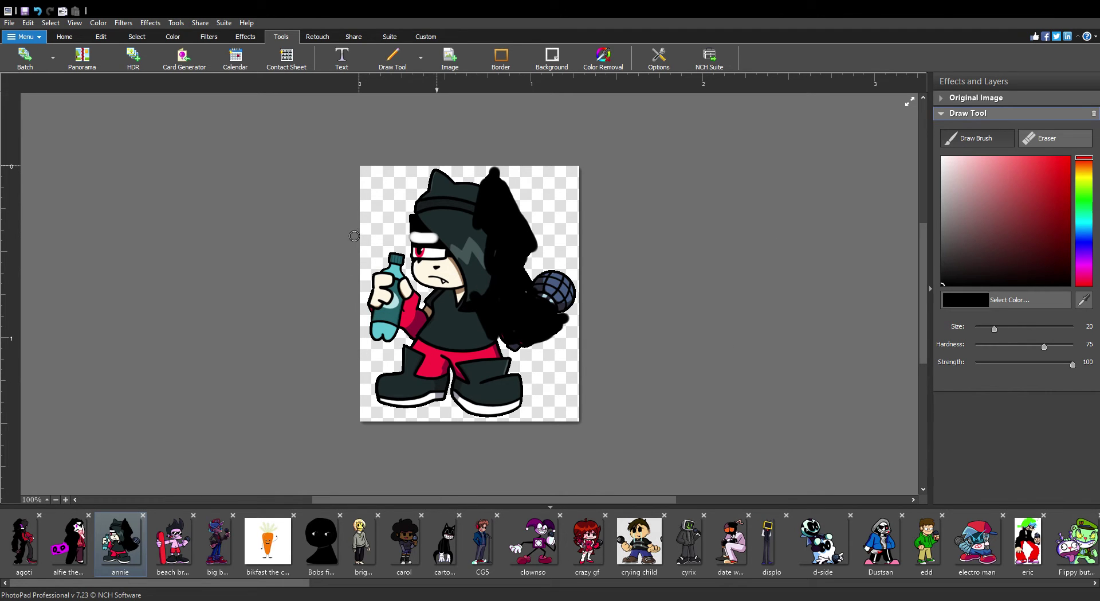
{"action": "left_click_drag", "start_coordinate": [364, 200], "coordinate": [390, 224]}
{"action": "left_click", "coordinate": [383, 236]}
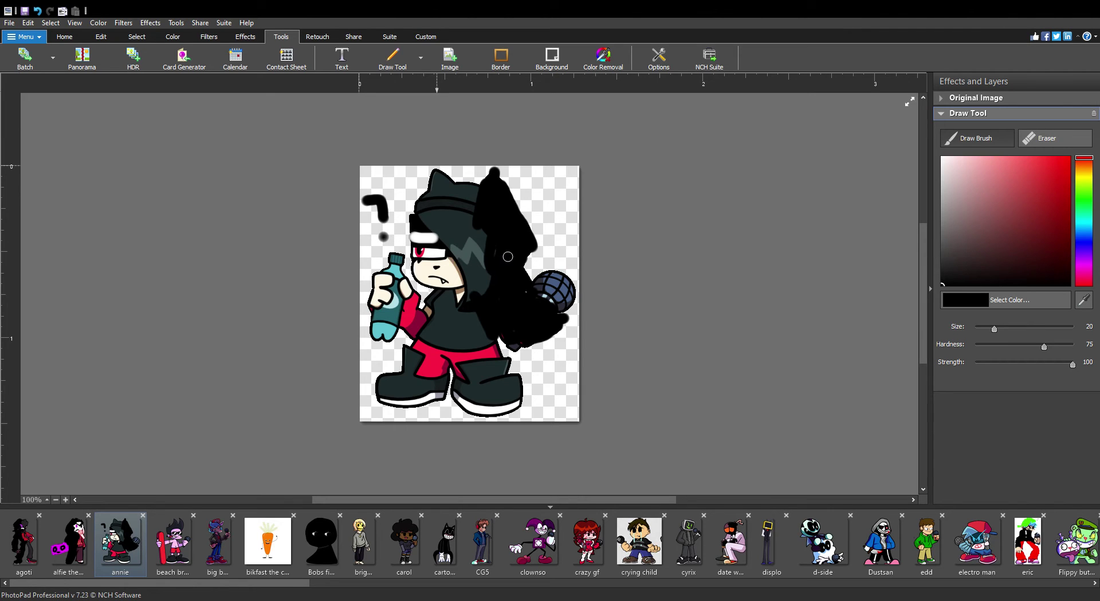
Step: Brush black over annie's leg on the microphone side, the side of the torso, the remaining hair and the hat
{"action": "mouse_move", "coordinate": [496, 310]}
{"action": "left_mouse_down"}
{"action": "mouse_move", "coordinate": [482, 339]}
{"action": "mouse_move", "coordinate": [496, 337]}
{"action": "mouse_move", "coordinate": [505, 359]}
{"action": "mouse_move", "coordinate": [461, 369]}
{"action": "mouse_move", "coordinate": [469, 386]}
{"action": "mouse_move", "coordinate": [460, 366]}
{"action": "mouse_move", "coordinate": [499, 360]}
{"action": "mouse_move", "coordinate": [495, 342]}
{"action": "mouse_move", "coordinate": [485, 336]}
{"action": "mouse_move", "coordinate": [486, 351]}
{"action": "mouse_move", "coordinate": [456, 360]}
{"action": "mouse_move", "coordinate": [476, 342]}
{"action": "mouse_move", "coordinate": [461, 366]}
{"action": "mouse_move", "coordinate": [466, 345]}
{"action": "mouse_move", "coordinate": [477, 425]}
{"action": "mouse_move", "coordinate": [463, 396]}
{"action": "mouse_move", "coordinate": [469, 415]}
{"action": "mouse_move", "coordinate": [459, 408]}
{"action": "mouse_move", "coordinate": [528, 411]}
{"action": "mouse_move", "coordinate": [471, 407]}
{"action": "mouse_move", "coordinate": [489, 408]}
{"action": "mouse_move", "coordinate": [500, 379]}
{"action": "mouse_move", "coordinate": [507, 398]}
{"action": "mouse_move", "coordinate": [525, 384]}
{"action": "mouse_move", "coordinate": [526, 398]}
{"action": "mouse_move", "coordinate": [515, 375]}
{"action": "mouse_move", "coordinate": [504, 402]}
{"action": "mouse_move", "coordinate": [514, 372]}
{"action": "mouse_move", "coordinate": [503, 403]}
{"action": "mouse_move", "coordinate": [490, 401]}
{"action": "mouse_move", "coordinate": [499, 393]}
{"action": "mouse_move", "coordinate": [497, 408]}
{"action": "mouse_move", "coordinate": [481, 407]}
{"action": "mouse_move", "coordinate": [475, 372]}
{"action": "mouse_move", "coordinate": [519, 364]}
{"action": "mouse_move", "coordinate": [494, 371]}
{"action": "left_mouse_up"}
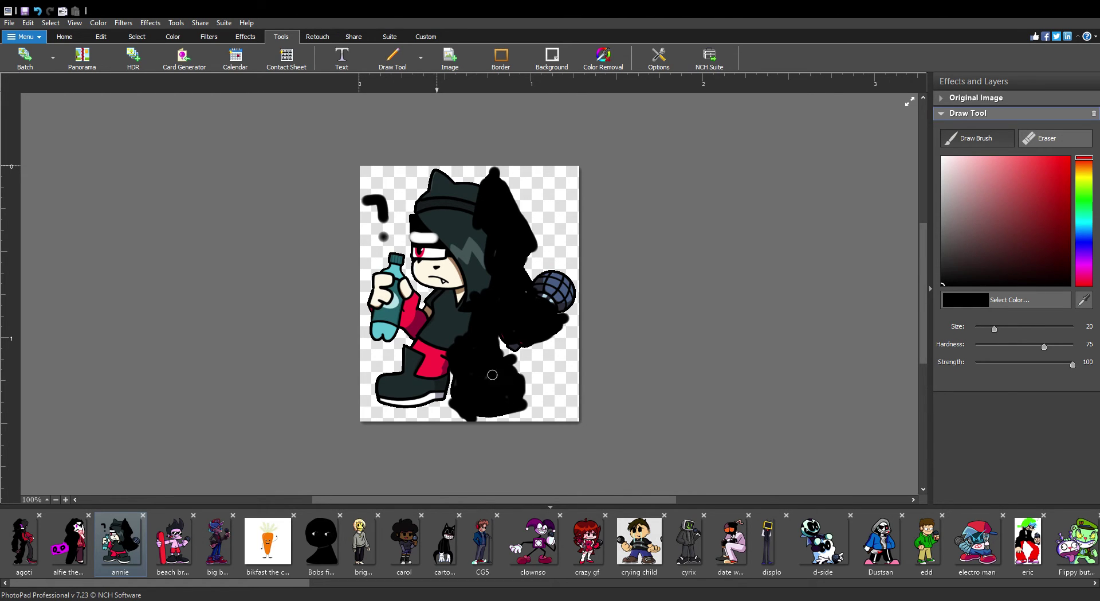
{"action": "mouse_move", "coordinate": [475, 367]}
{"action": "left_mouse_down"}
{"action": "mouse_move", "coordinate": [477, 299]}
{"action": "mouse_move", "coordinate": [473, 318]}
{"action": "mouse_move", "coordinate": [498, 286]}
{"action": "mouse_move", "coordinate": [491, 298]}
{"action": "mouse_move", "coordinate": [492, 225]}
{"action": "mouse_move", "coordinate": [486, 264]}
{"action": "mouse_move", "coordinate": [482, 212]}
{"action": "mouse_move", "coordinate": [466, 209]}
{"action": "mouse_move", "coordinate": [496, 206]}
{"action": "mouse_move", "coordinate": [434, 185]}
{"action": "mouse_move", "coordinate": [482, 192]}
{"action": "mouse_move", "coordinate": [460, 195]}
{"action": "mouse_move", "coordinate": [498, 212]}
{"action": "mouse_move", "coordinate": [446, 208]}
{"action": "mouse_move", "coordinate": [445, 191]}
{"action": "mouse_move", "coordinate": [424, 217]}
{"action": "mouse_move", "coordinate": [476, 293]}
{"action": "mouse_move", "coordinate": [475, 220]}
{"action": "mouse_move", "coordinate": [468, 260]}
{"action": "mouse_move", "coordinate": [432, 219]}
{"action": "left_mouse_up"}
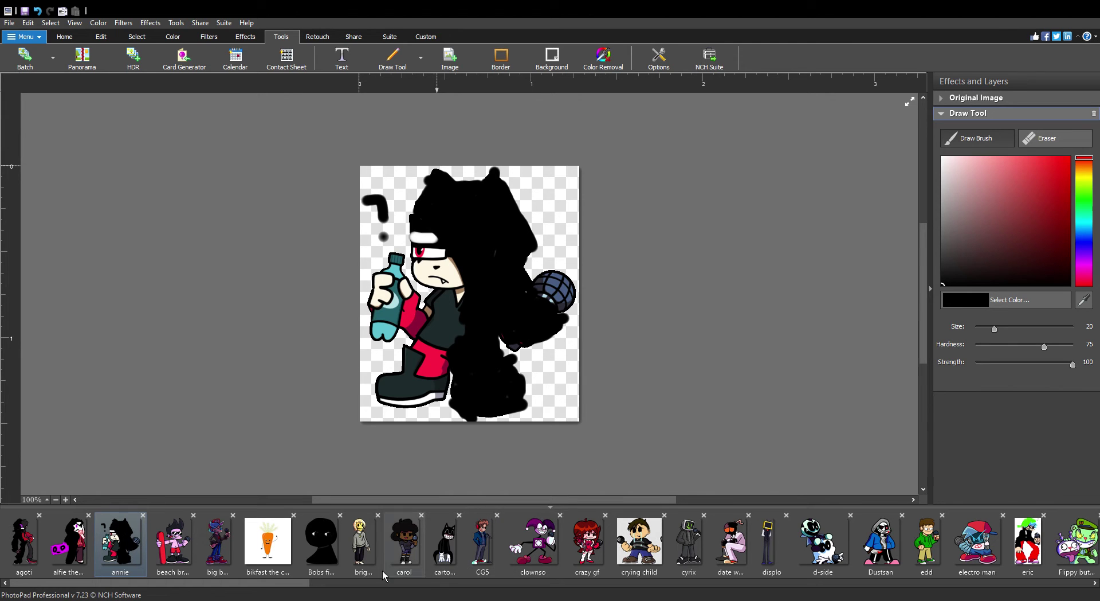
Step: Open the beach brother image and use the Draw Tool to paint the board-holding hand and its forearm black
{"action": "left_click", "coordinate": [170, 554]}
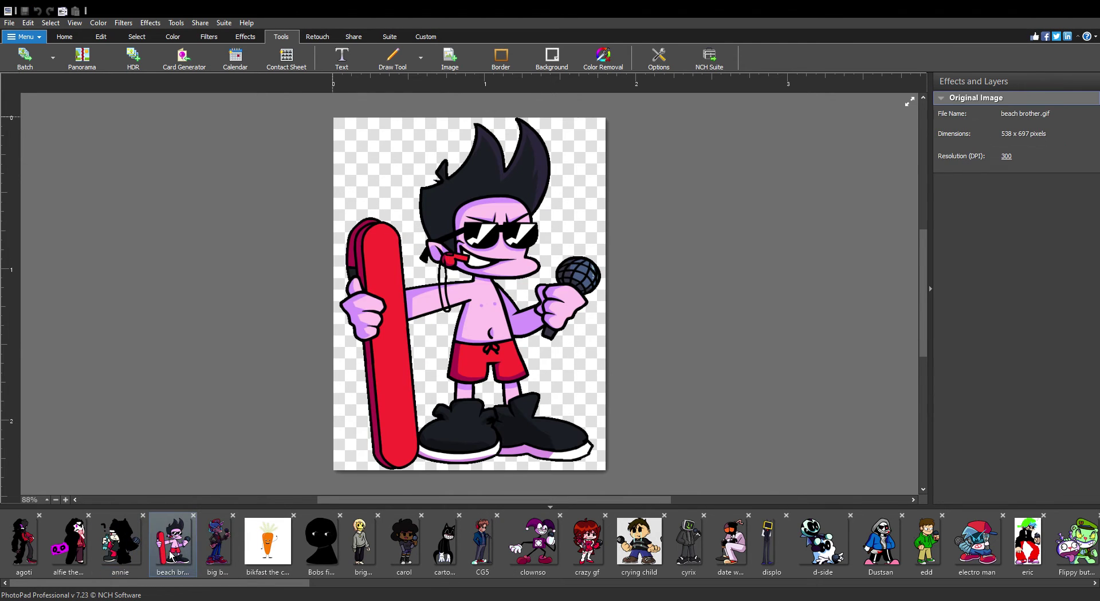
{"action": "left_click", "coordinate": [393, 58]}
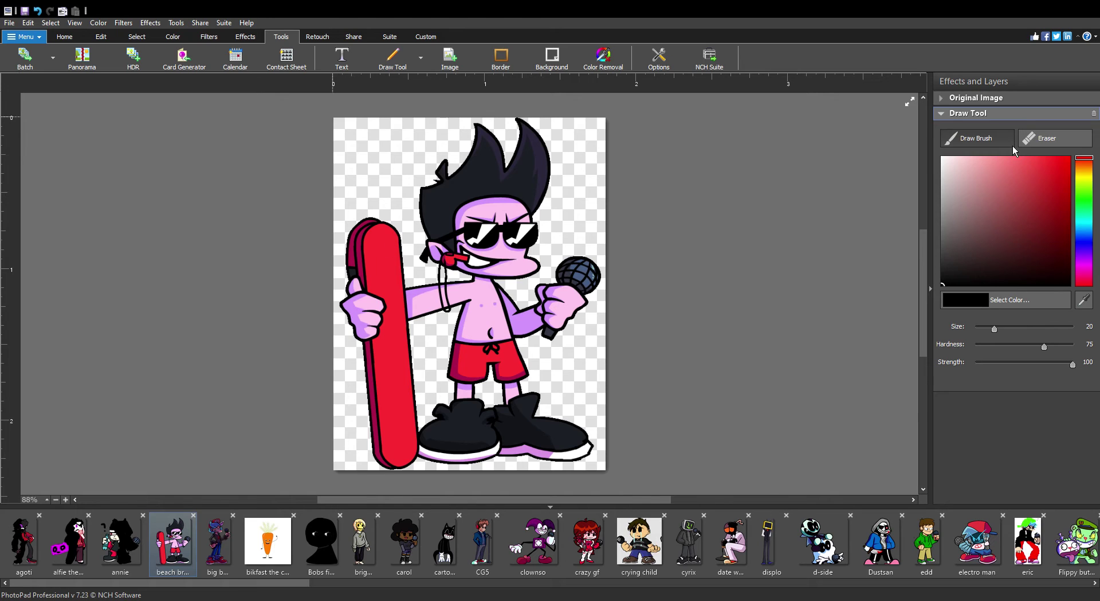
{"action": "left_click_drag", "start_coordinate": [371, 240], "coordinate": [378, 301]}
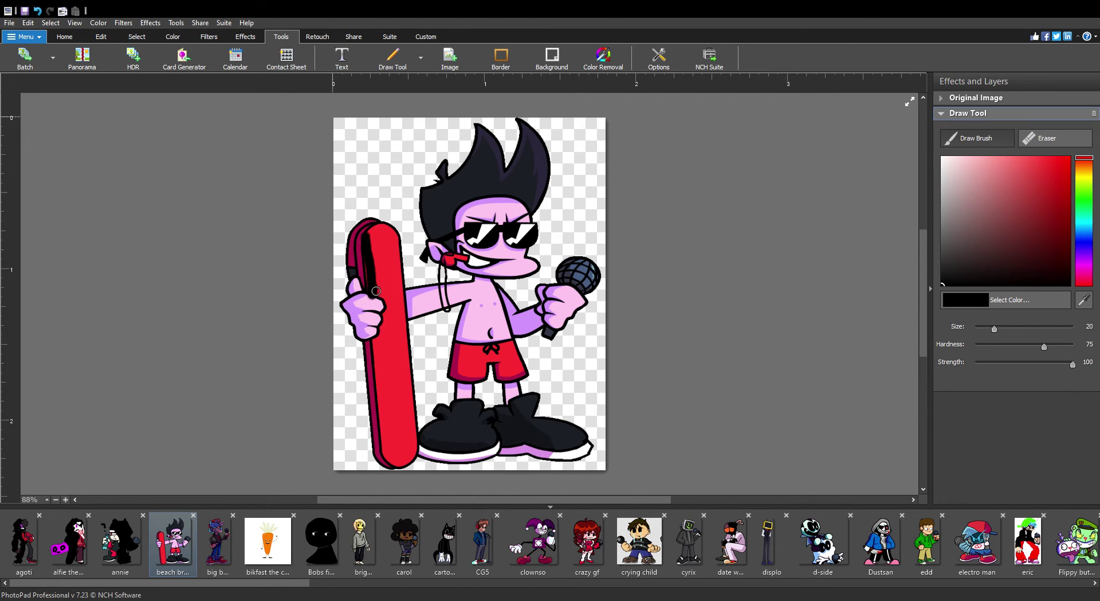
{"action": "left_click", "coordinate": [37, 10]}
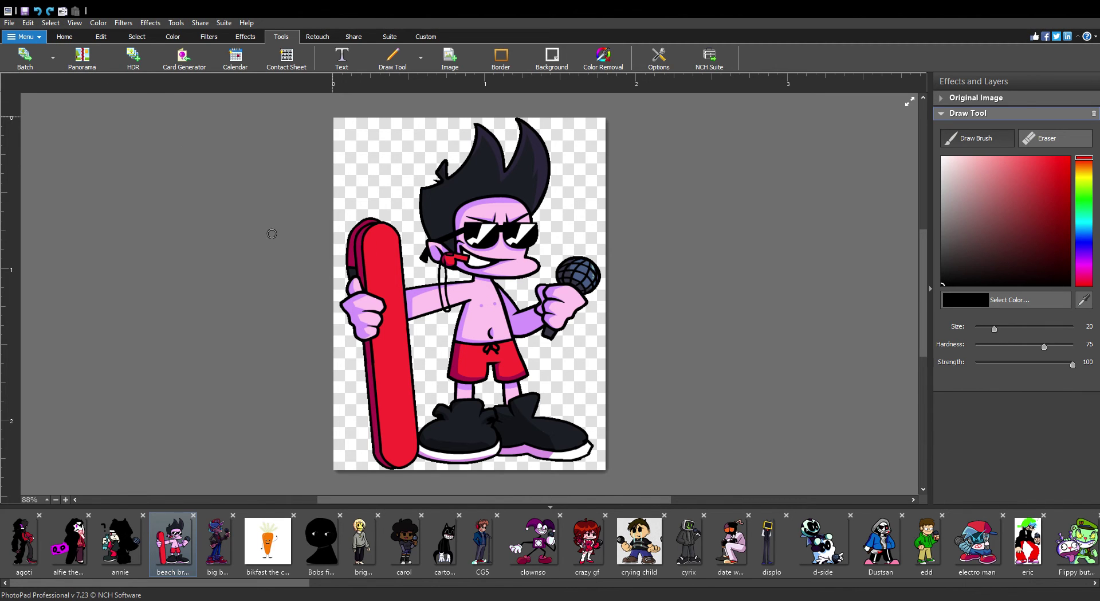
{"action": "mouse_move", "coordinate": [361, 283]}
{"action": "left_mouse_down"}
{"action": "mouse_move", "coordinate": [353, 296]}
{"action": "mouse_move", "coordinate": [384, 314]}
{"action": "mouse_move", "coordinate": [376, 339]}
{"action": "mouse_move", "coordinate": [361, 339]}
{"action": "mouse_move", "coordinate": [348, 306]}
{"action": "mouse_move", "coordinate": [365, 305]}
{"action": "mouse_move", "coordinate": [369, 318]}
{"action": "mouse_move", "coordinate": [355, 322]}
{"action": "mouse_move", "coordinate": [371, 340]}
{"action": "mouse_move", "coordinate": [374, 322]}
{"action": "left_mouse_up"}
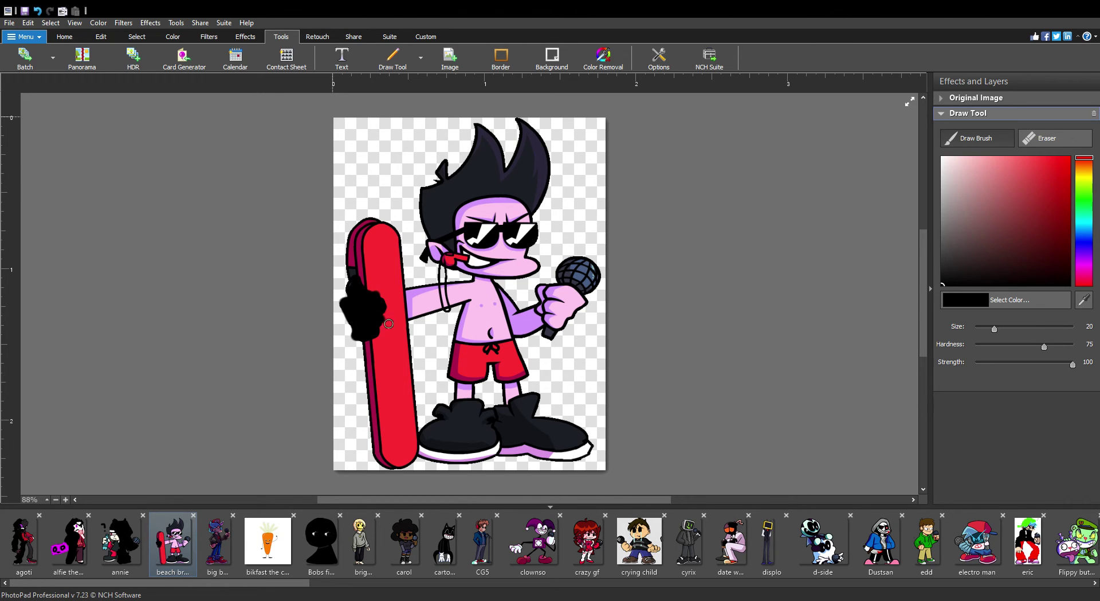
{"action": "left_click_drag", "start_coordinate": [407, 294], "coordinate": [438, 295]}
{"action": "mouse_move", "coordinate": [445, 289]}
{"action": "left_mouse_down"}
{"action": "mouse_move", "coordinate": [453, 308]}
{"action": "mouse_move", "coordinate": [438, 310]}
{"action": "mouse_move", "coordinate": [447, 295]}
{"action": "mouse_move", "coordinate": [438, 315]}
{"action": "mouse_move", "coordinate": [415, 321]}
{"action": "mouse_move", "coordinate": [409, 303]}
{"action": "mouse_move", "coordinate": [435, 311]}
{"action": "mouse_move", "coordinate": [420, 308]}
{"action": "left_mouse_up"}
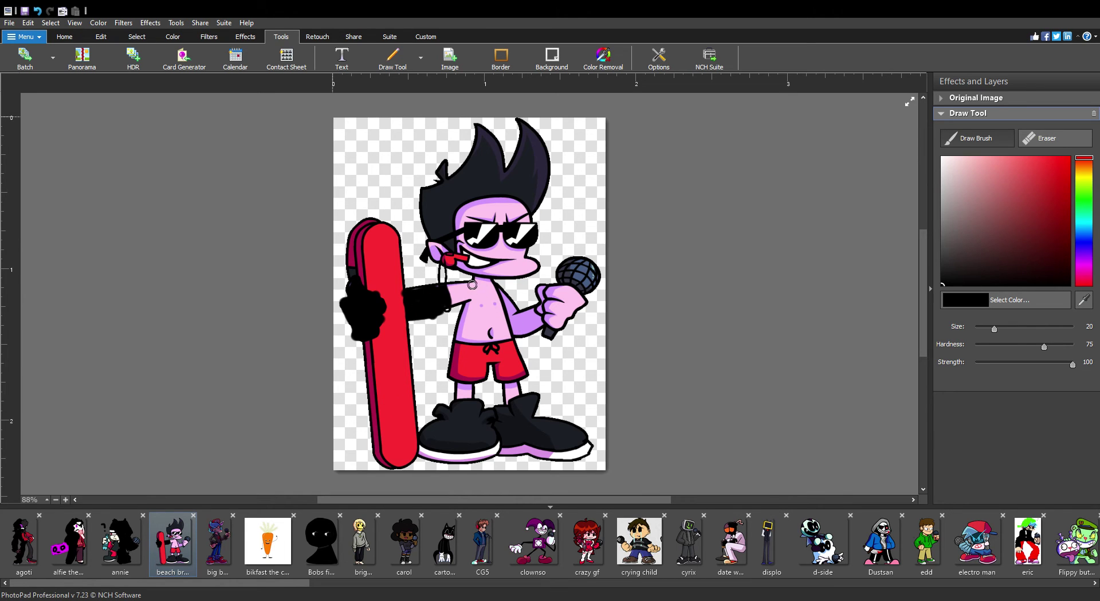
Step: Paint beach brother's torso, microphone arm, and the leg and shoe nearest the board black
{"action": "mouse_move", "coordinate": [479, 288]}
{"action": "left_mouse_down"}
{"action": "mouse_move", "coordinate": [452, 291]}
{"action": "mouse_move", "coordinate": [456, 307]}
{"action": "mouse_move", "coordinate": [491, 291]}
{"action": "mouse_move", "coordinate": [490, 306]}
{"action": "mouse_move", "coordinate": [481, 301]}
{"action": "mouse_move", "coordinate": [481, 314]}
{"action": "mouse_move", "coordinate": [479, 303]}
{"action": "mouse_move", "coordinate": [461, 347]}
{"action": "mouse_move", "coordinate": [510, 344]}
{"action": "mouse_move", "coordinate": [505, 329]}
{"action": "mouse_move", "coordinate": [467, 337]}
{"action": "mouse_move", "coordinate": [514, 341]}
{"action": "mouse_move", "coordinate": [494, 293]}
{"action": "mouse_move", "coordinate": [485, 297]}
{"action": "mouse_move", "coordinate": [502, 324]}
{"action": "mouse_move", "coordinate": [497, 306]}
{"action": "mouse_move", "coordinate": [494, 321]}
{"action": "mouse_move", "coordinate": [479, 320]}
{"action": "mouse_move", "coordinate": [500, 329]}
{"action": "mouse_move", "coordinate": [470, 321]}
{"action": "left_mouse_up"}
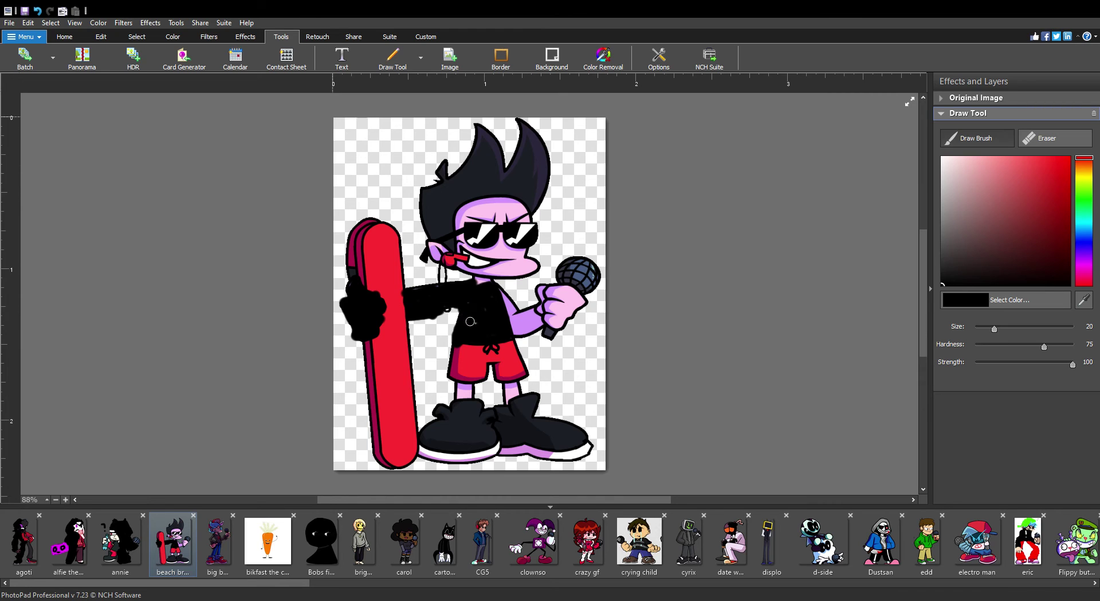
{"action": "left_click_drag", "start_coordinate": [482, 283], "coordinate": [493, 287]}
{"action": "mouse_move", "coordinate": [506, 300]}
{"action": "left_mouse_down"}
{"action": "mouse_move", "coordinate": [518, 335]}
{"action": "mouse_move", "coordinate": [548, 327]}
{"action": "mouse_move", "coordinate": [530, 309]}
{"action": "mouse_move", "coordinate": [526, 332]}
{"action": "mouse_move", "coordinate": [542, 320]}
{"action": "mouse_move", "coordinate": [527, 323]}
{"action": "left_mouse_up"}
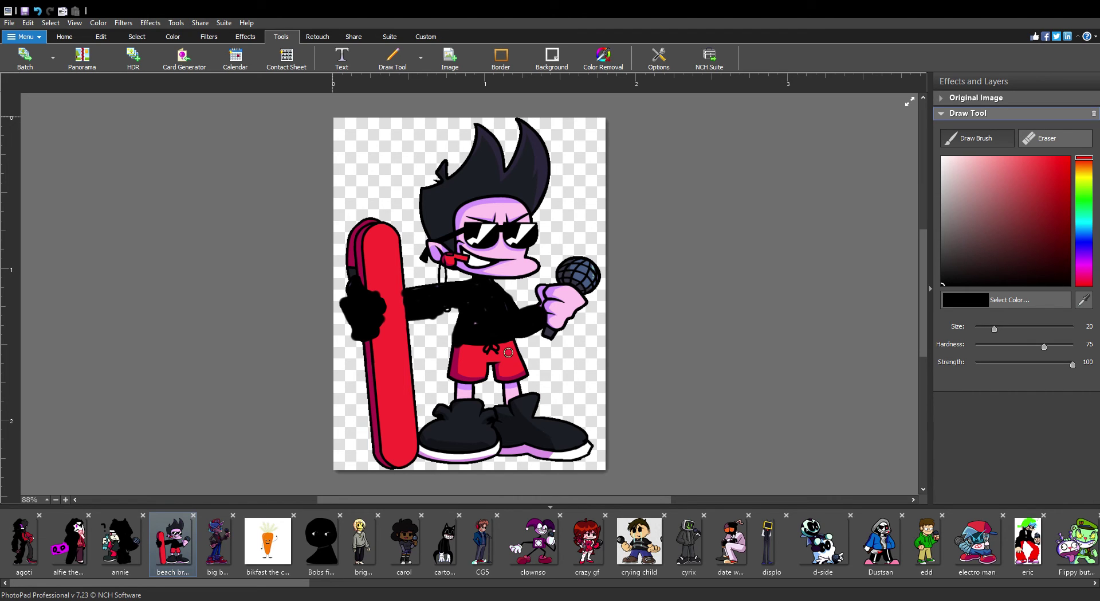
{"action": "mouse_move", "coordinate": [461, 351]}
{"action": "left_mouse_down"}
{"action": "mouse_move", "coordinate": [452, 391]}
{"action": "mouse_move", "coordinate": [460, 376]}
{"action": "mouse_move", "coordinate": [463, 386]}
{"action": "mouse_move", "coordinate": [490, 382]}
{"action": "mouse_move", "coordinate": [485, 352]}
{"action": "mouse_move", "coordinate": [490, 378]}
{"action": "mouse_move", "coordinate": [478, 350]}
{"action": "mouse_move", "coordinate": [473, 382]}
{"action": "mouse_move", "coordinate": [460, 351]}
{"action": "mouse_move", "coordinate": [462, 377]}
{"action": "mouse_move", "coordinate": [465, 406]}
{"action": "mouse_move", "coordinate": [477, 403]}
{"action": "mouse_move", "coordinate": [473, 389]}
{"action": "mouse_move", "coordinate": [481, 414]}
{"action": "mouse_move", "coordinate": [496, 421]}
{"action": "mouse_move", "coordinate": [488, 424]}
{"action": "mouse_move", "coordinate": [501, 454]}
{"action": "mouse_move", "coordinate": [424, 453]}
{"action": "mouse_move", "coordinate": [504, 459]}
{"action": "mouse_move", "coordinate": [423, 459]}
{"action": "mouse_move", "coordinate": [434, 423]}
{"action": "mouse_move", "coordinate": [473, 422]}
{"action": "mouse_move", "coordinate": [452, 401]}
{"action": "mouse_move", "coordinate": [461, 427]}
{"action": "mouse_move", "coordinate": [442, 412]}
{"action": "mouse_move", "coordinate": [487, 446]}
{"action": "left_mouse_up"}
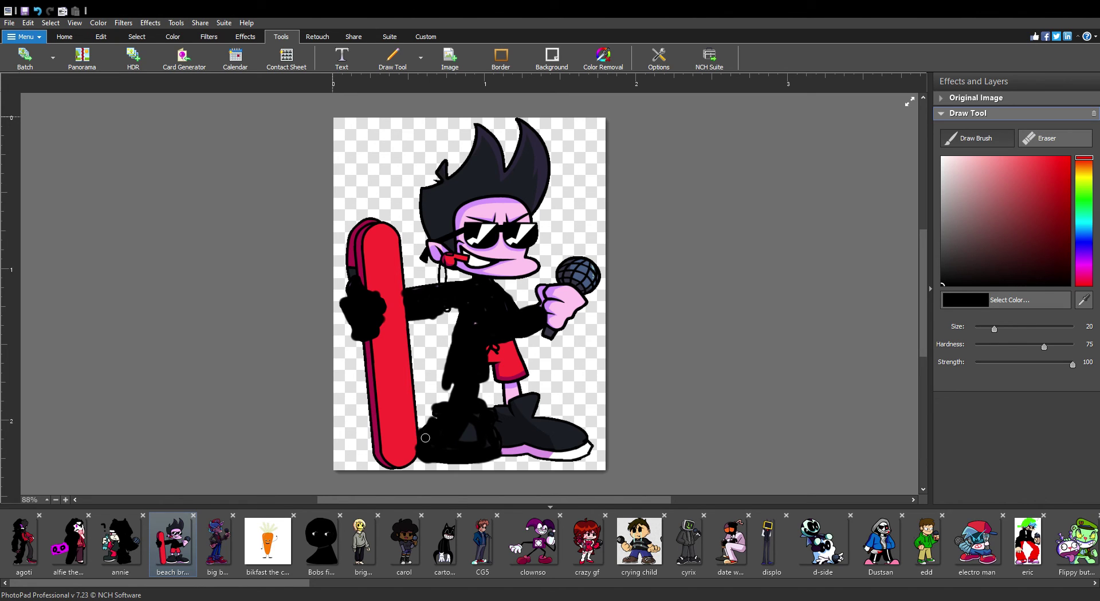
{"action": "mouse_move", "coordinate": [425, 443]}
{"action": "left_mouse_down"}
{"action": "mouse_move", "coordinate": [479, 433]}
{"action": "mouse_move", "coordinate": [473, 446]}
{"action": "left_mouse_up"}
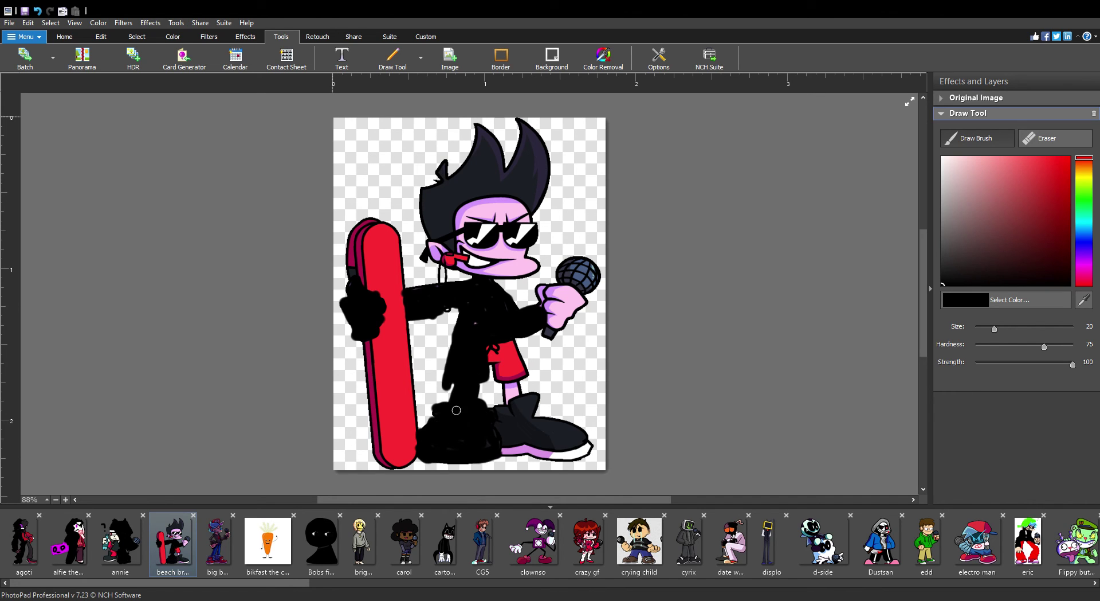
Step: Set the brush colour to bright purple and paint over beach brother's glasses arm and the lens nearest the ear
{"action": "left_click", "coordinate": [1083, 262]}
{"action": "left_click_drag", "start_coordinate": [1060, 235], "coordinate": [1094, 142]}
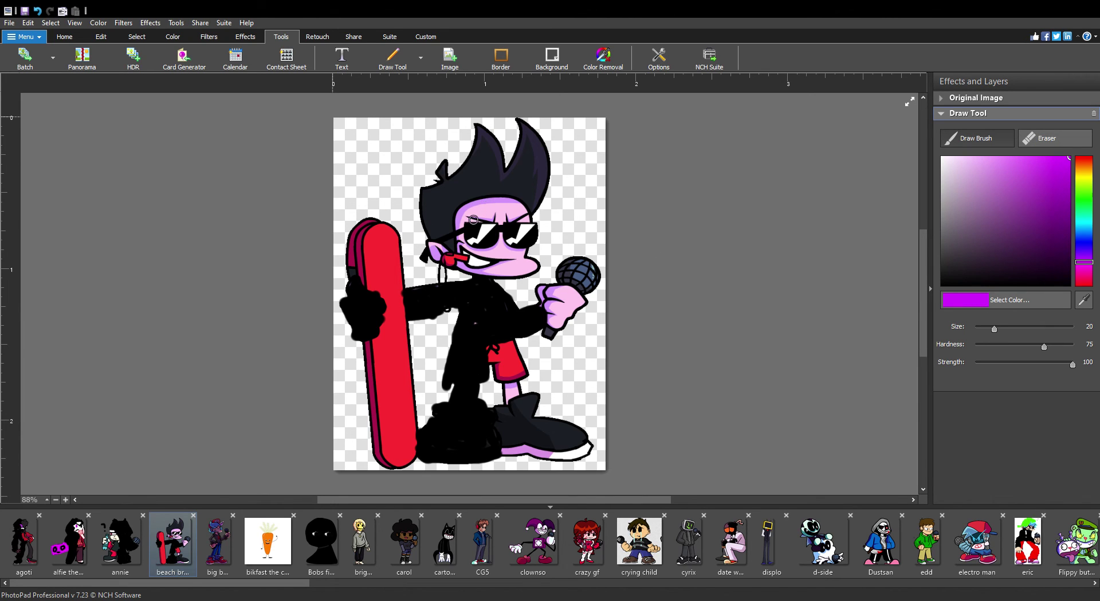
{"action": "mouse_move", "coordinate": [422, 266]}
{"action": "left_mouse_down"}
{"action": "mouse_move", "coordinate": [426, 251]}
{"action": "mouse_move", "coordinate": [444, 249]}
{"action": "left_mouse_up"}
{"action": "mouse_move", "coordinate": [441, 245]}
{"action": "left_mouse_down"}
{"action": "mouse_move", "coordinate": [475, 229]}
{"action": "mouse_move", "coordinate": [499, 232]}
{"action": "mouse_move", "coordinate": [497, 245]}
{"action": "mouse_move", "coordinate": [472, 243]}
{"action": "mouse_move", "coordinate": [484, 236]}
{"action": "left_mouse_up"}
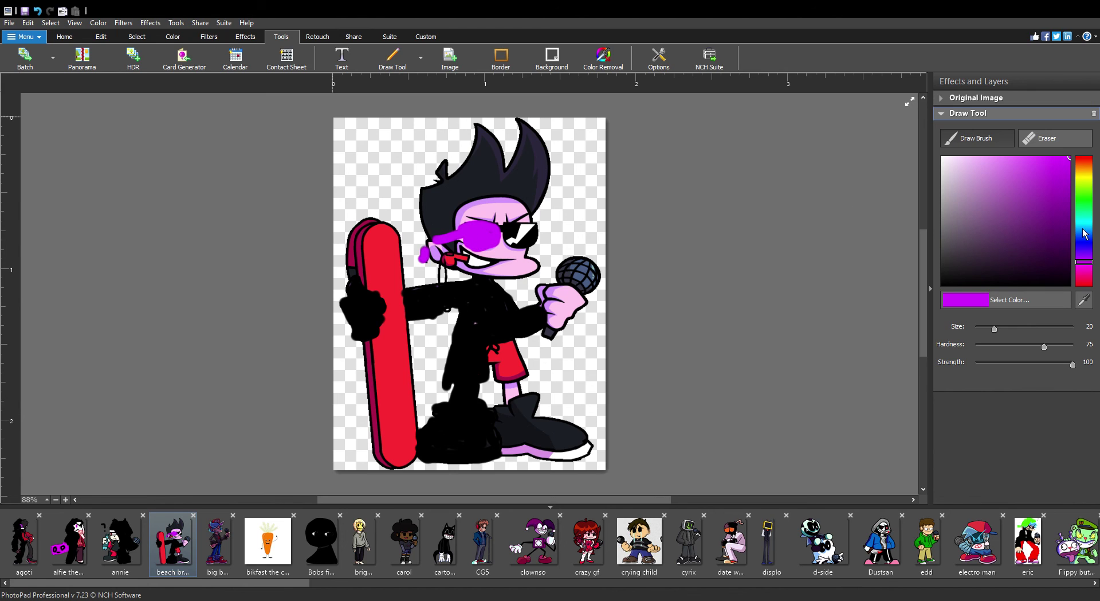
{"action": "left_click_drag", "start_coordinate": [1092, 262], "coordinate": [1089, 258]}
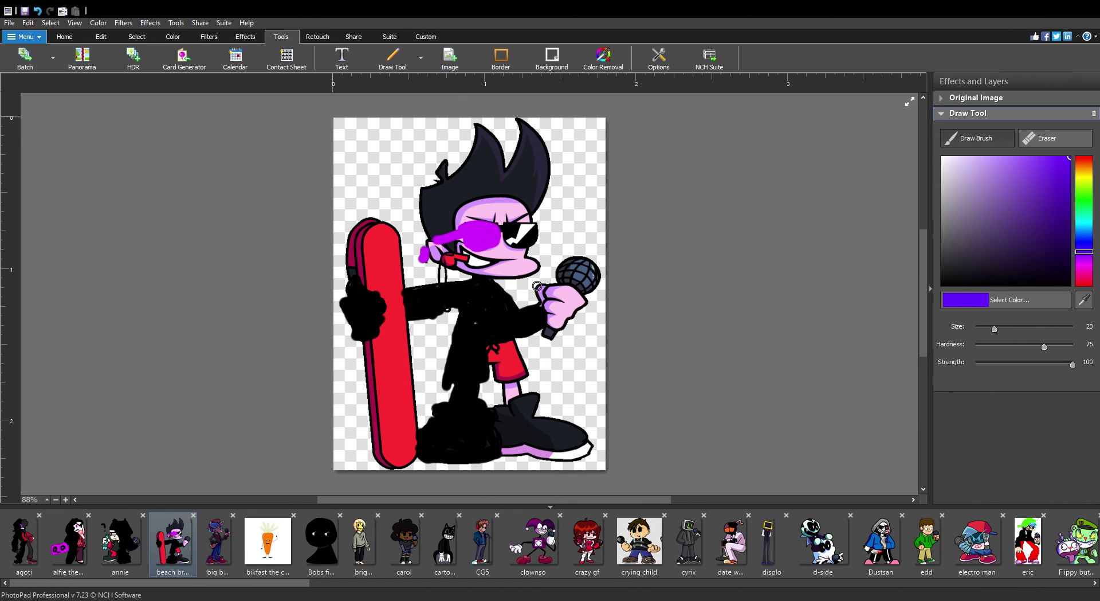
{"action": "left_click_drag", "start_coordinate": [500, 264], "coordinate": [476, 272]}
{"action": "left_click", "coordinate": [38, 11]}
{"action": "left_click", "coordinate": [1069, 250]}
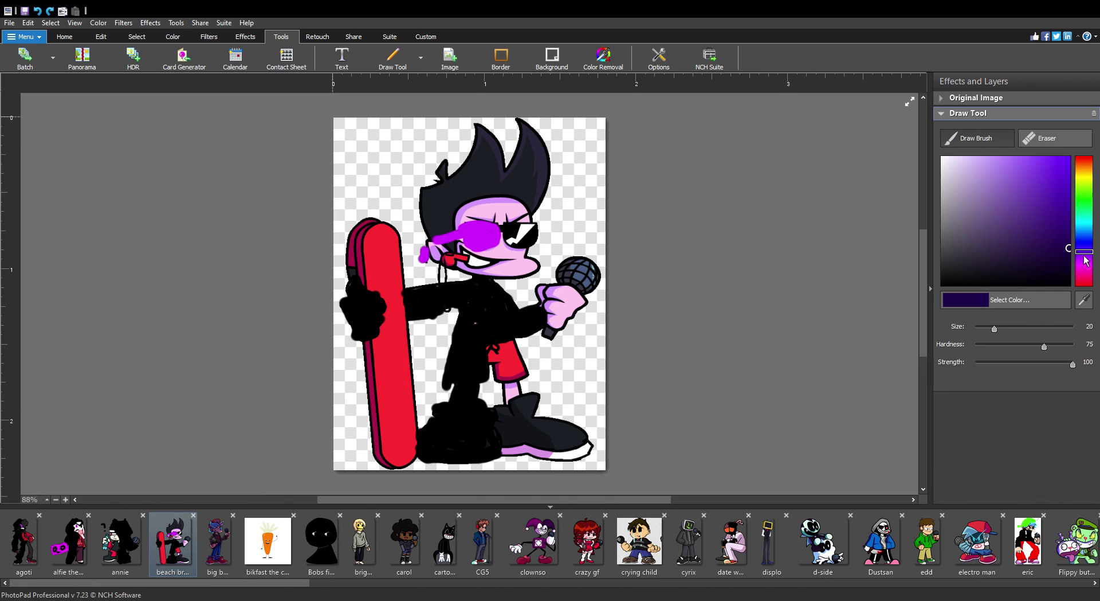
Step: Set the brush colour to bright magenta-purple and paint over beach brother's grin
{"action": "mouse_move", "coordinate": [1084, 255]}
{"action": "left_mouse_down"}
{"action": "mouse_move", "coordinate": [1088, 268]}
{"action": "mouse_move", "coordinate": [1085, 157]}
{"action": "left_mouse_up"}
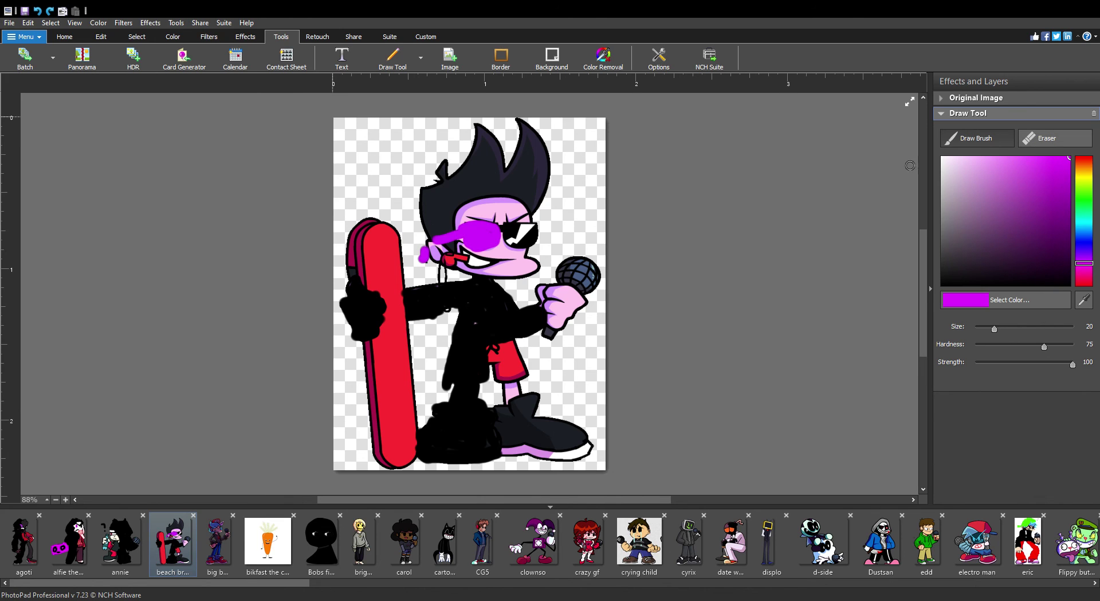
{"action": "mouse_move", "coordinate": [512, 262]}
{"action": "left_mouse_down"}
{"action": "mouse_move", "coordinate": [470, 270]}
{"action": "mouse_move", "coordinate": [487, 268]}
{"action": "mouse_move", "coordinate": [472, 254]}
{"action": "left_mouse_up"}
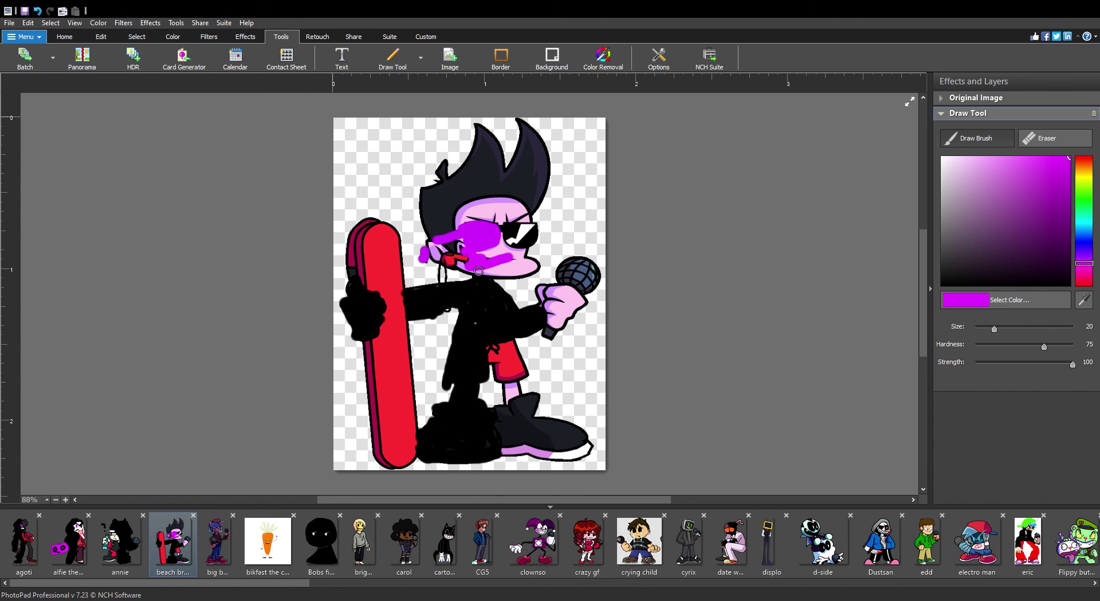
Step: Set the brush colour to black and add a curved stroke below the mouth and a slanted eyebrow above the uncovered lens
{"action": "left_click", "coordinate": [944, 284]}
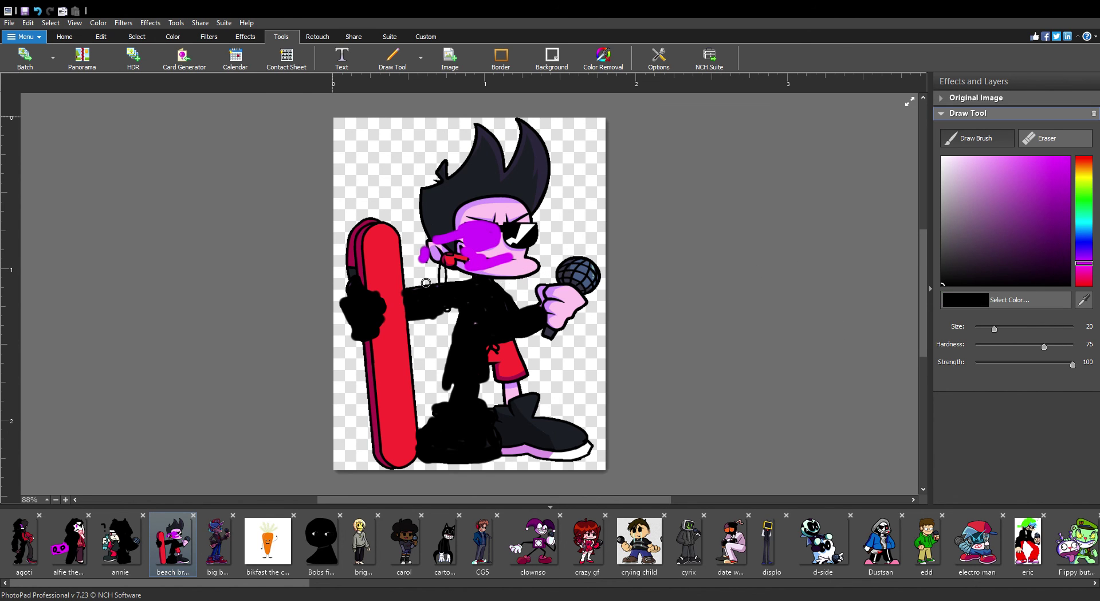
{"action": "mouse_move", "coordinate": [479, 271]}
{"action": "left_mouse_down"}
{"action": "mouse_move", "coordinate": [480, 258]}
{"action": "mouse_move", "coordinate": [501, 275]}
{"action": "left_mouse_up"}
{"action": "left_click_drag", "start_coordinate": [533, 216], "coordinate": [516, 228]}
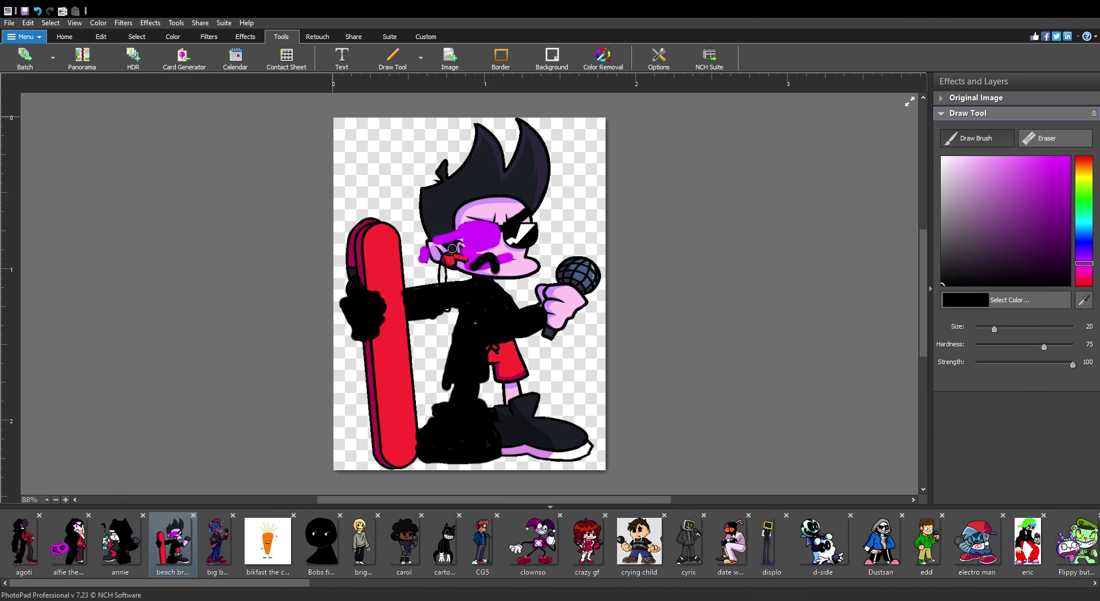
Step: Set the brush colour back to bright magenta-purple and open the big brother image
{"action": "left_click", "coordinate": [1069, 156]}
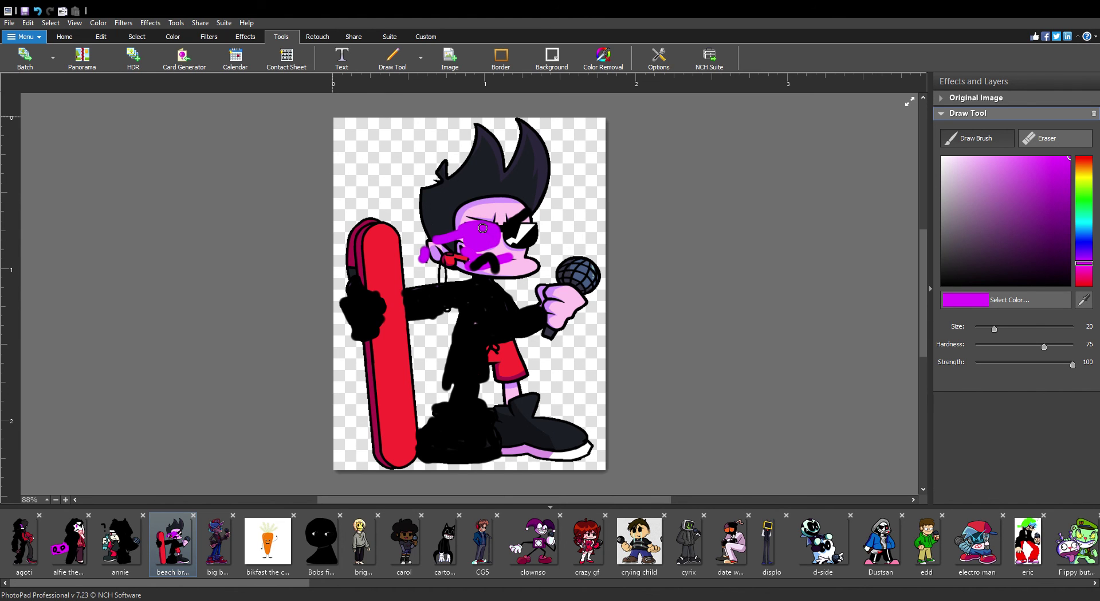
{"action": "left_click", "coordinate": [222, 553]}
{"action": "left_click", "coordinate": [192, 554]}
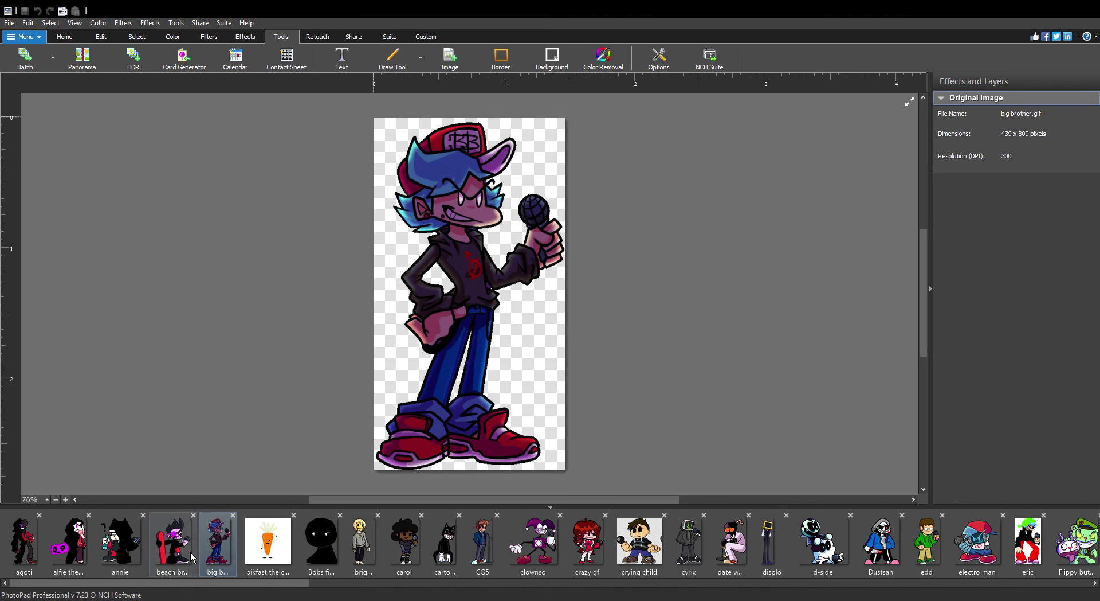